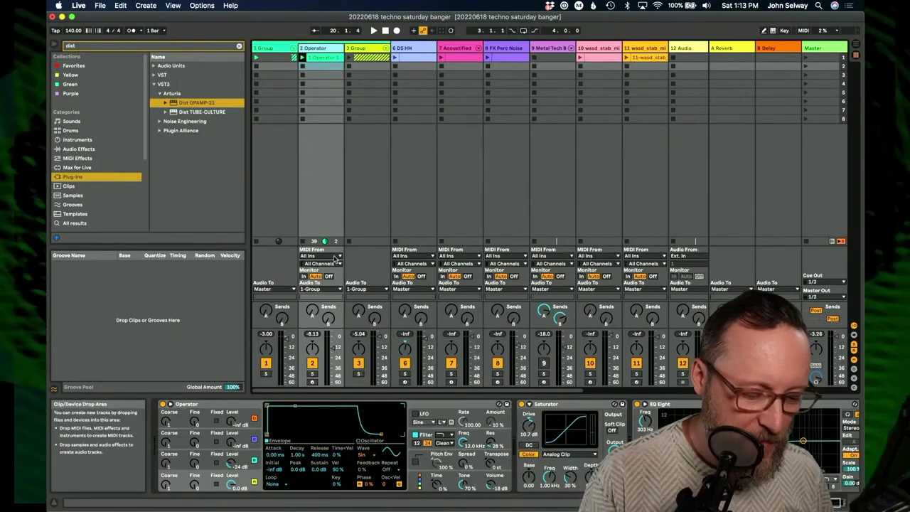
- Open the first Operator clip's notes, play it with the Operator track soloed, and unsolo the track
left_click(317, 60)
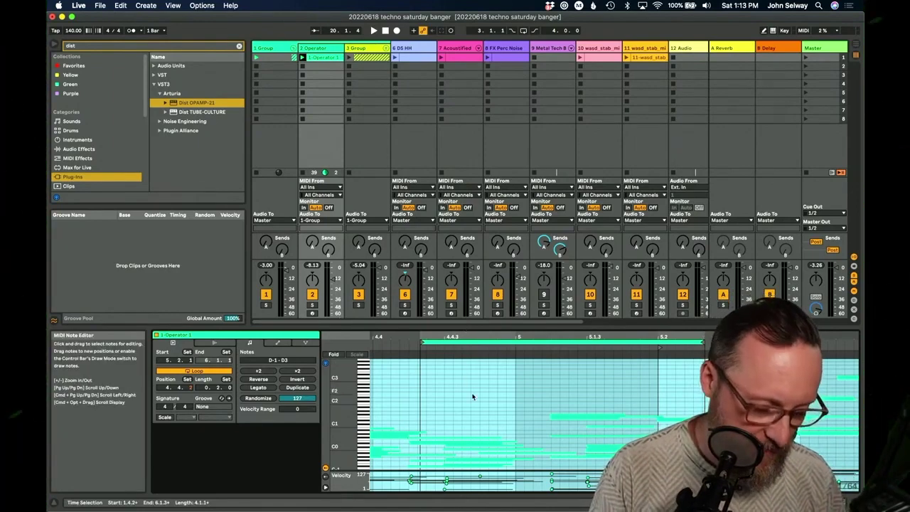
left_click(313, 306)
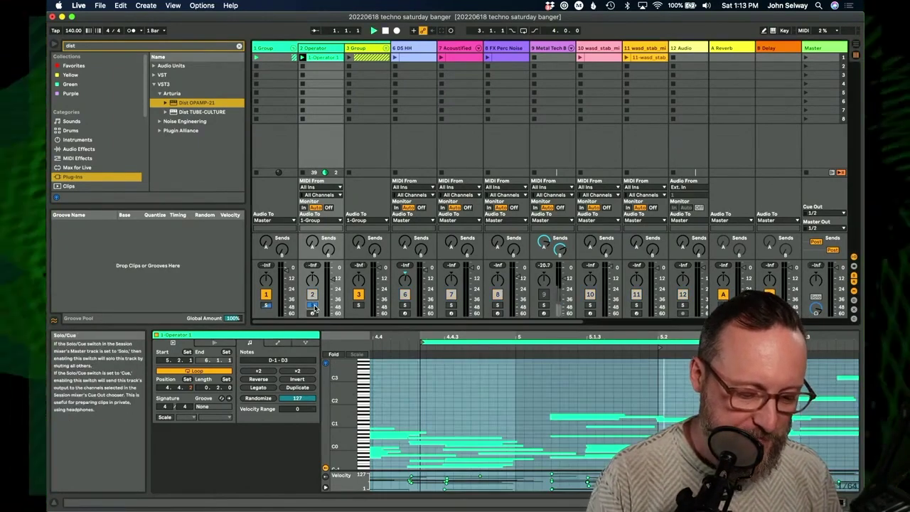
key("space")
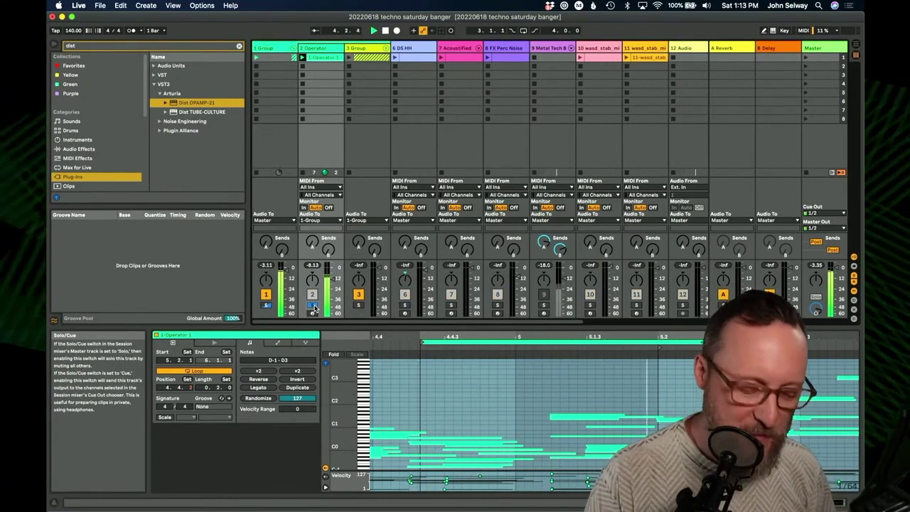
left_click_drag(482, 336, 482, 291)
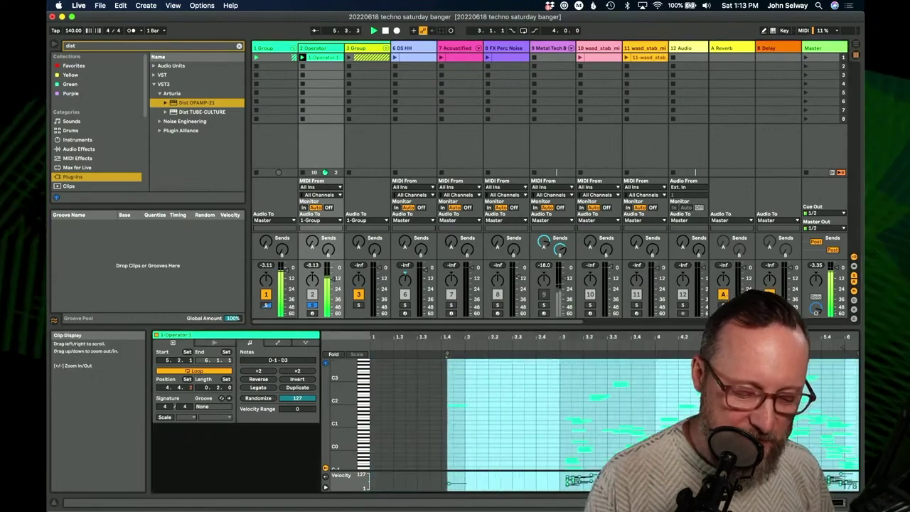
left_click_drag(745, 292, 632, 345)
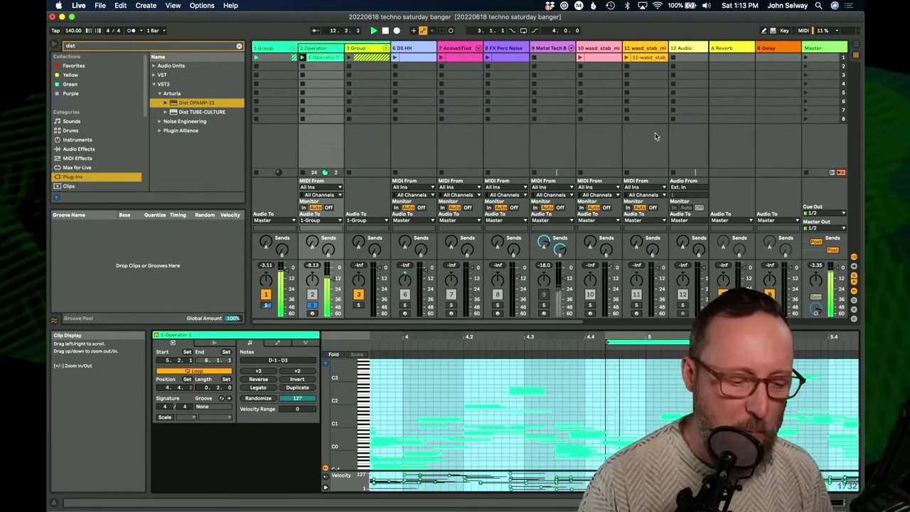
left_click(313, 306)
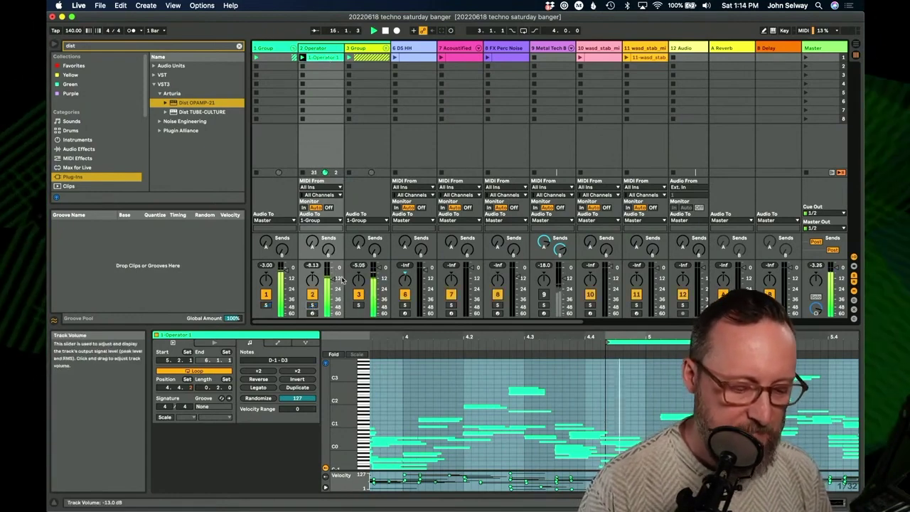
- Duplicate the Operator clip into the track's second slot, launch the copy and open its notes
left_click_drag(316, 57, 324, 66)
left_click(303, 66)
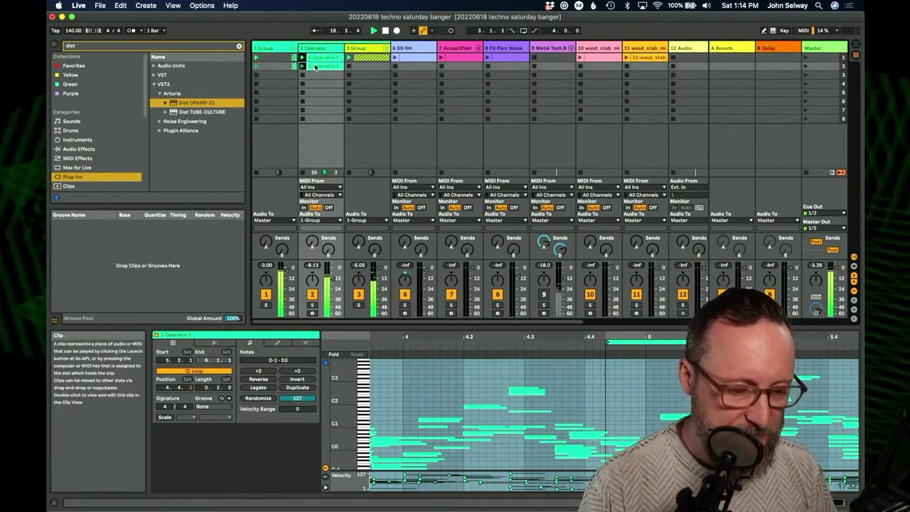
double_click(314, 66)
- Shift the copied clip's loop to position 4.3.3, with its start at 4.4.1
left_click_drag(667, 337, 676, 299)
left_click(694, 344)
left_click_drag(692, 348, 700, 392)
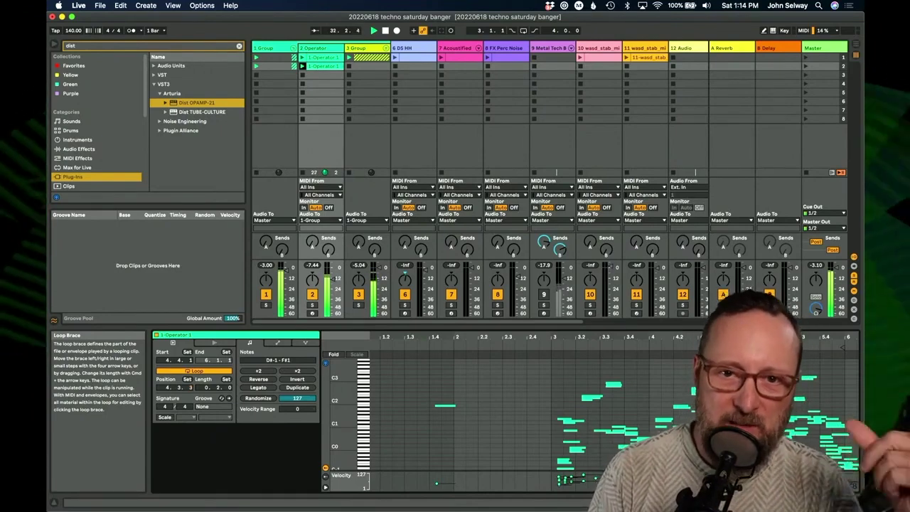
- Relaunch the first Operator clip and solo the Operator track with its device chain shown
left_click(302, 58)
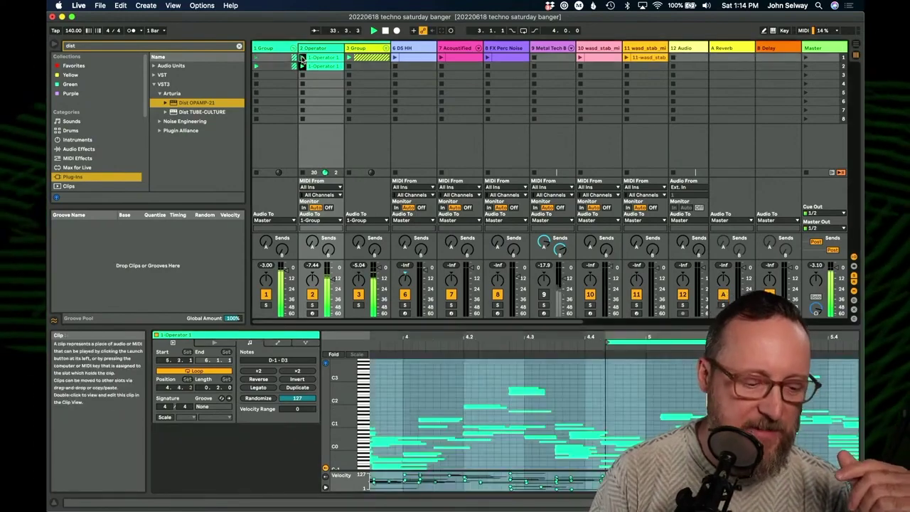
key("shift+Tab")
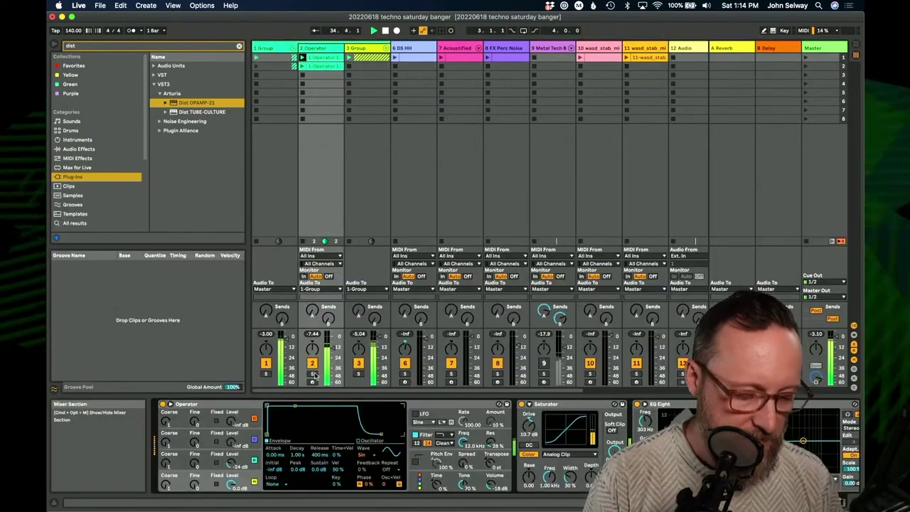
left_click(313, 375)
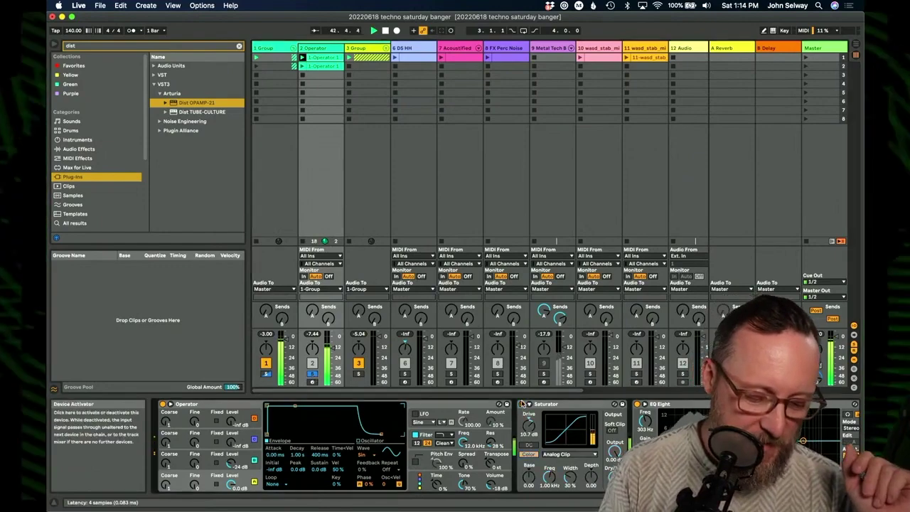
- Set the level of Operator's oscillator B to -25 dB and raise the Saturator's Drive to 21.7 dB
scroll(629, 428, "right", 3)
scroll(629, 428, "left", 3)
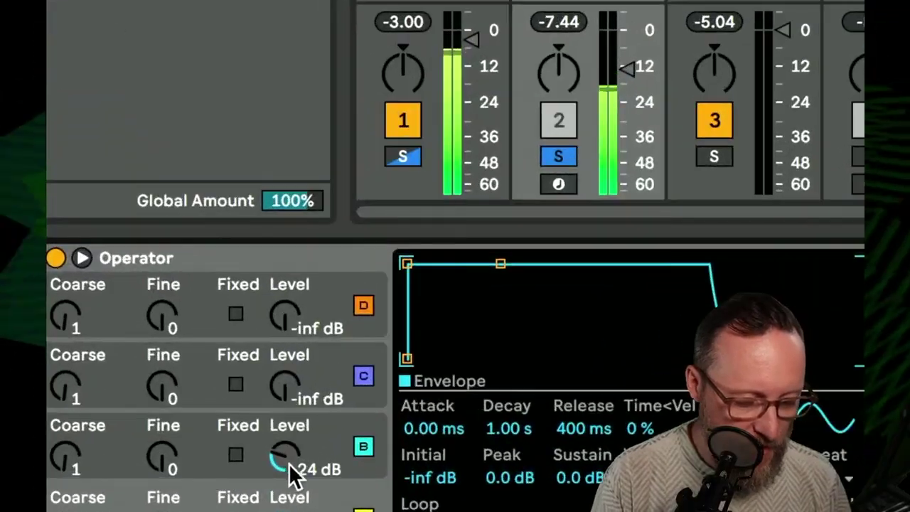
mouse_move(295, 477)
left_mouse_down()
mouse_move(295, 461)
mouse_move(296, 483)
left_mouse_up()
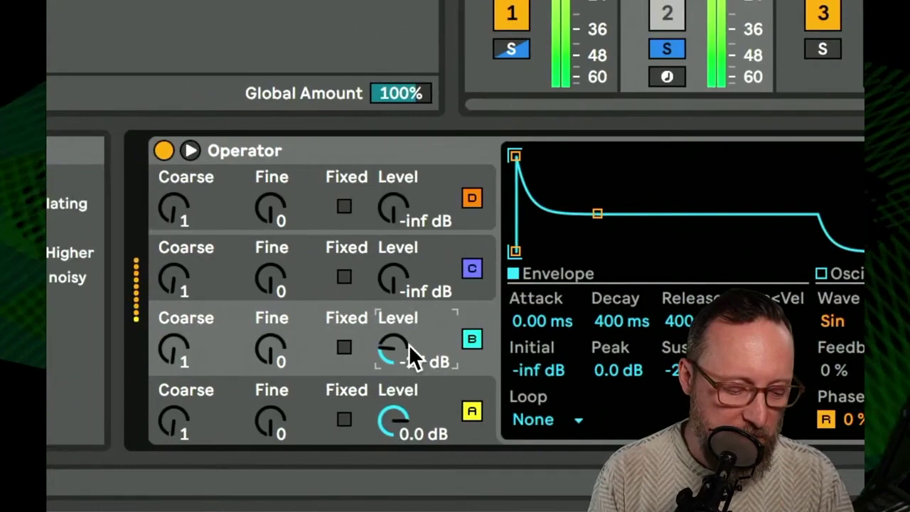
left_click_drag(287, 348, 286, 348)
left_click_drag(394, 349, 393, 345)
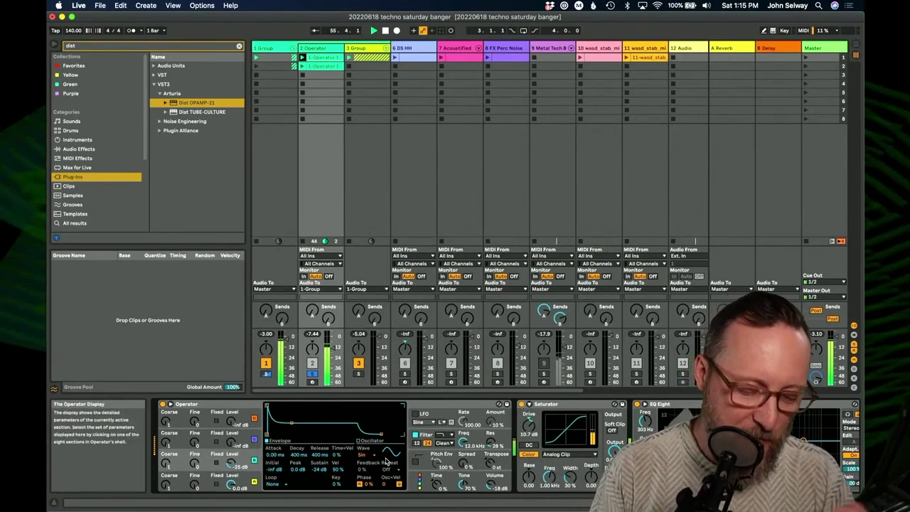
left_click_drag(528, 425, 528, 415)
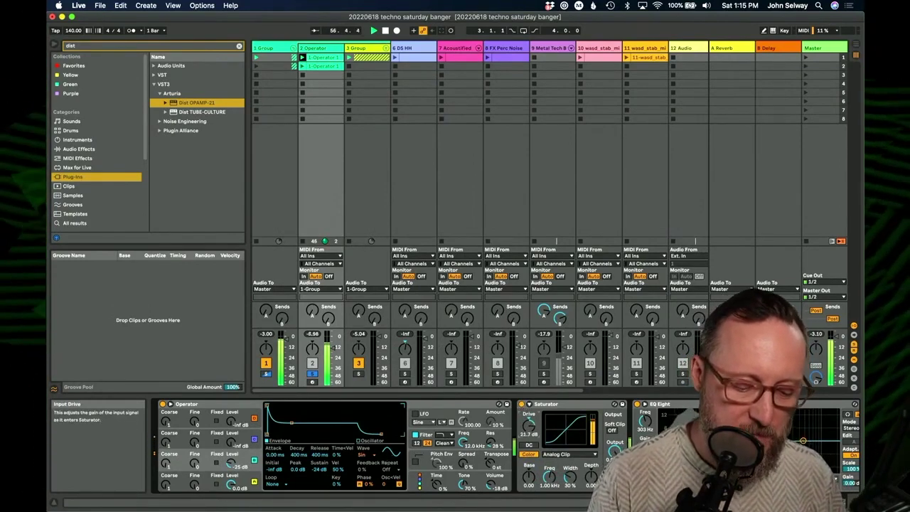
left_click(313, 375)
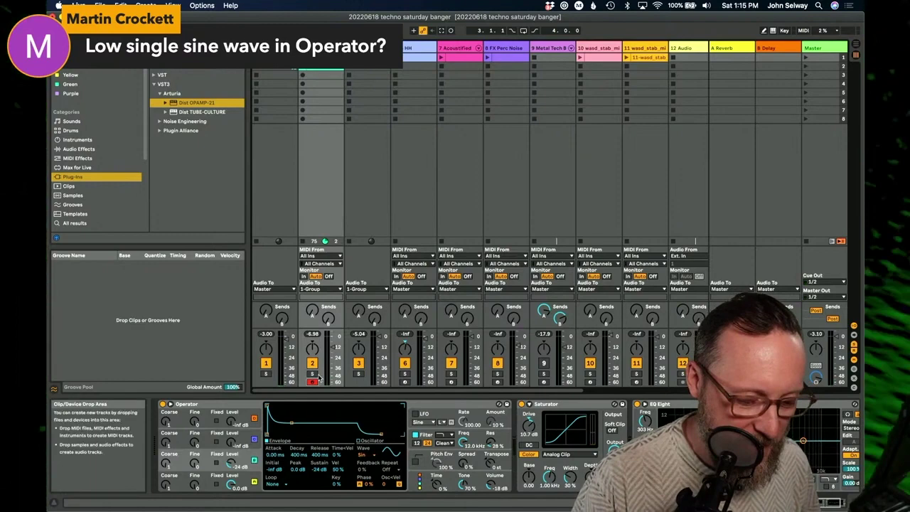
- Record a new MIDI clip in the Operator track's third slot, stop recording and open its notes
left_click(303, 75)
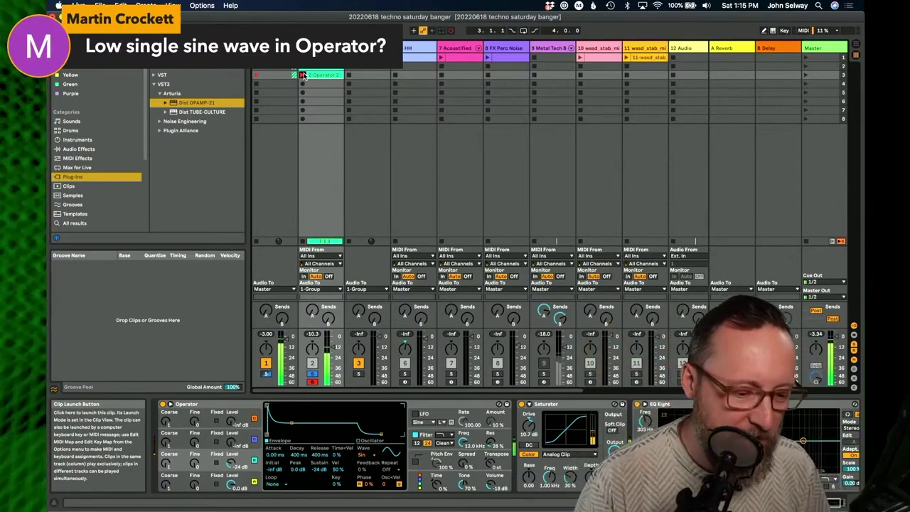
left_click(305, 75)
left_click(315, 75)
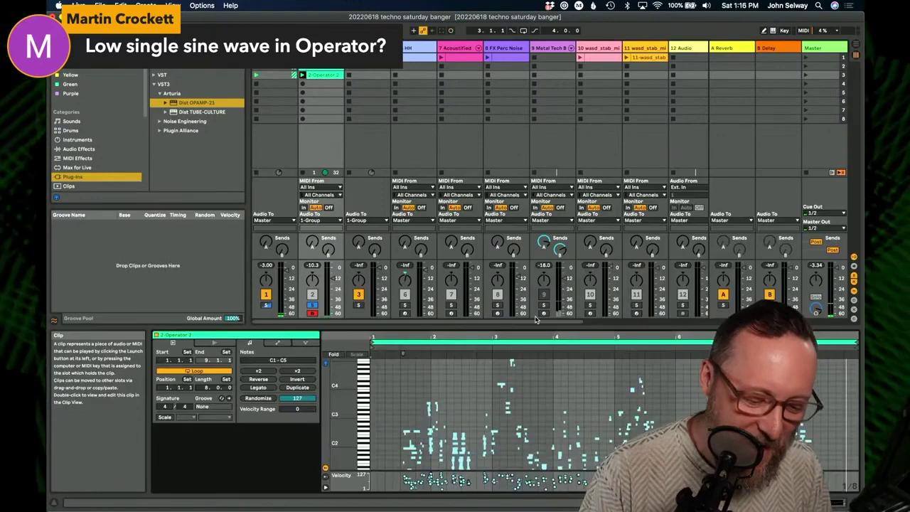
- Set the recorded clip's loop to a length of 0.1.0 at position 1.3.3, with its start at 1.4.1
scroll(552, 399, "up", 2)
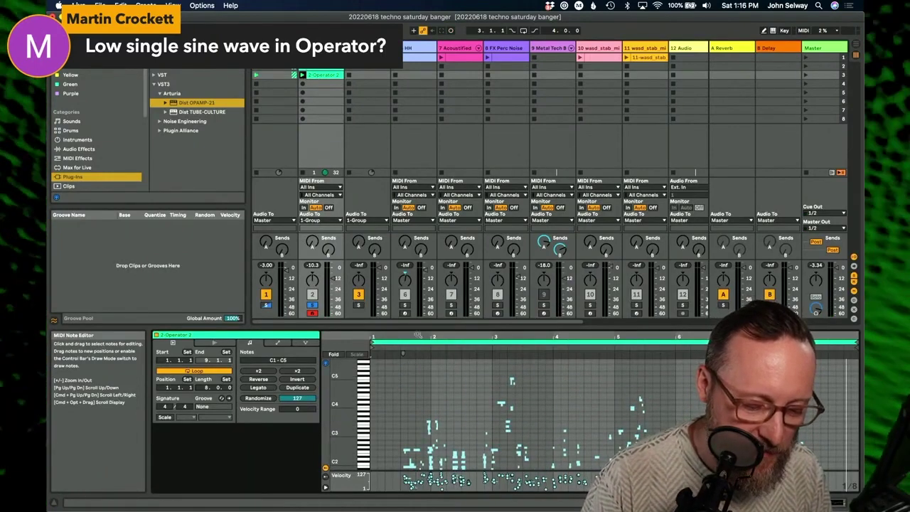
left_click_drag(397, 338, 400, 420)
scroll(453, 421, "down", 3)
scroll(454, 423, "down", 2)
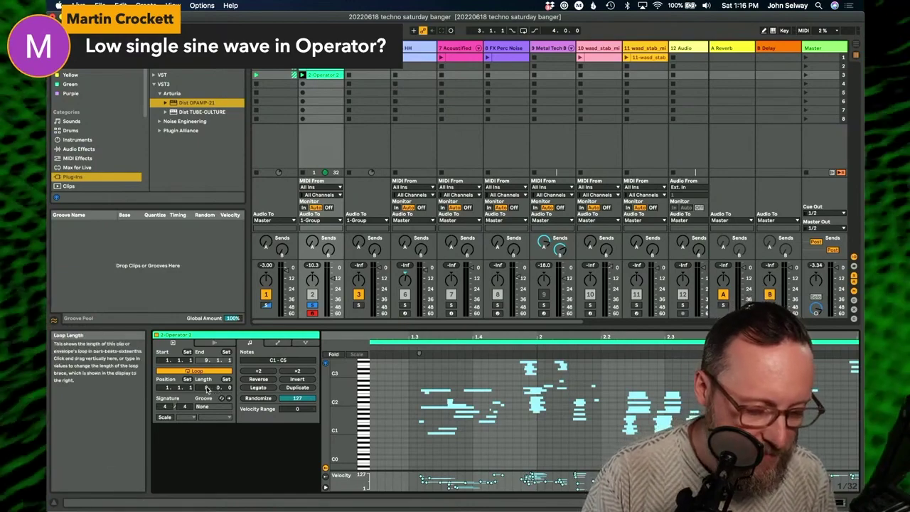
left_click_drag(207, 389, 207, 417)
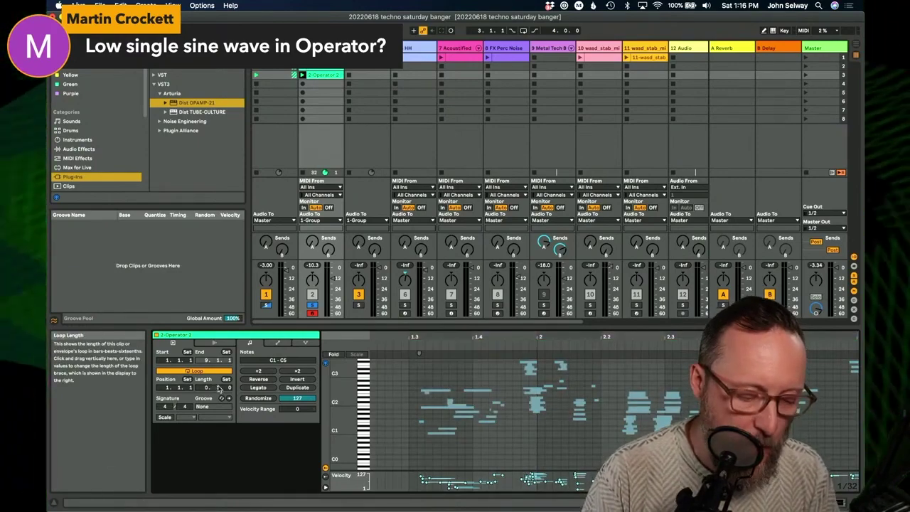
mouse_move(410, 340)
left_mouse_down()
mouse_move(416, 335)
mouse_move(388, 342)
mouse_move(441, 341)
left_mouse_up()
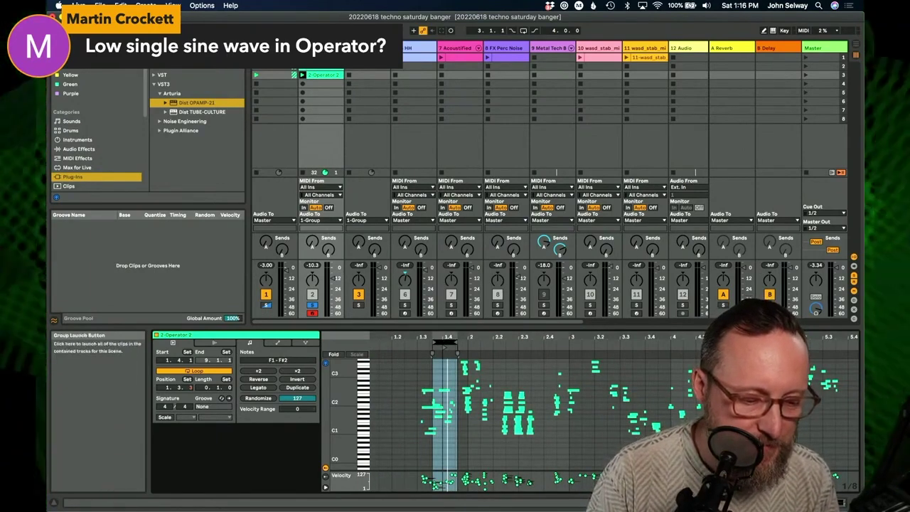
- Play the recorded clip, transpose all its notes to the range D0–D4, and unsolo the Operator track
key("space")
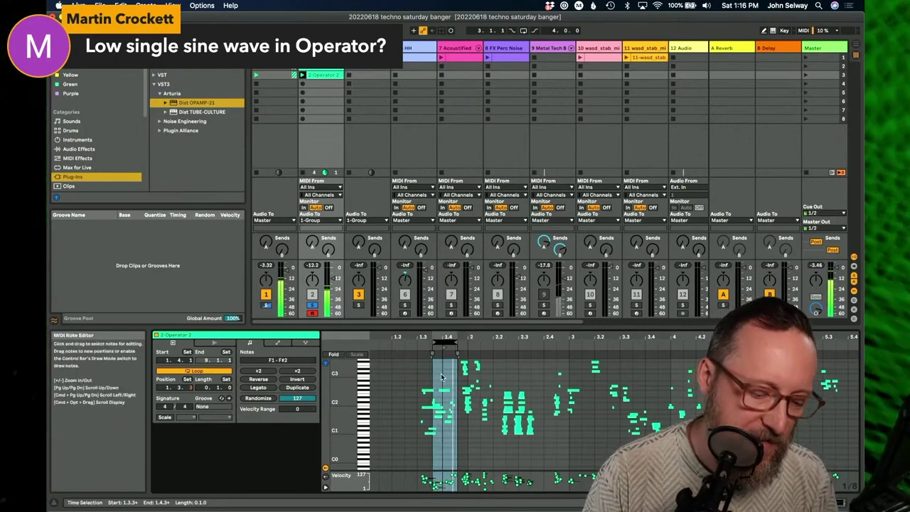
key("super+a")
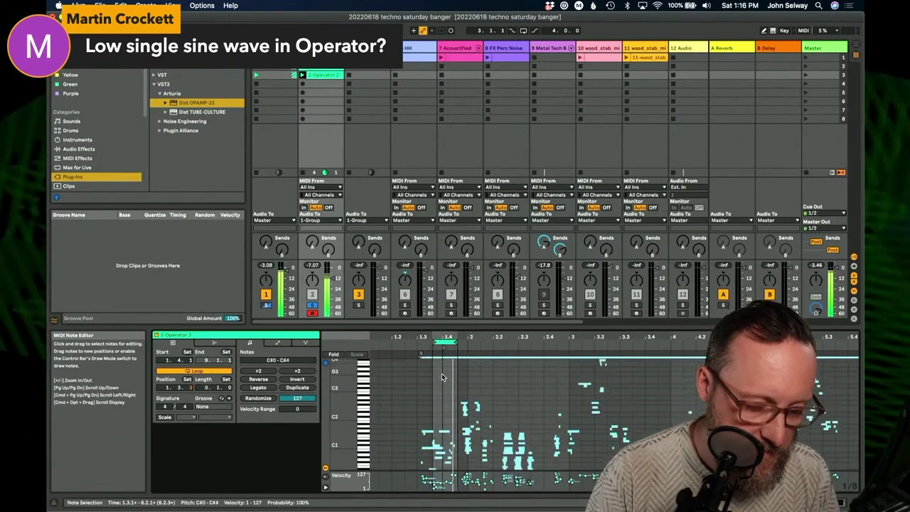
key("Up")
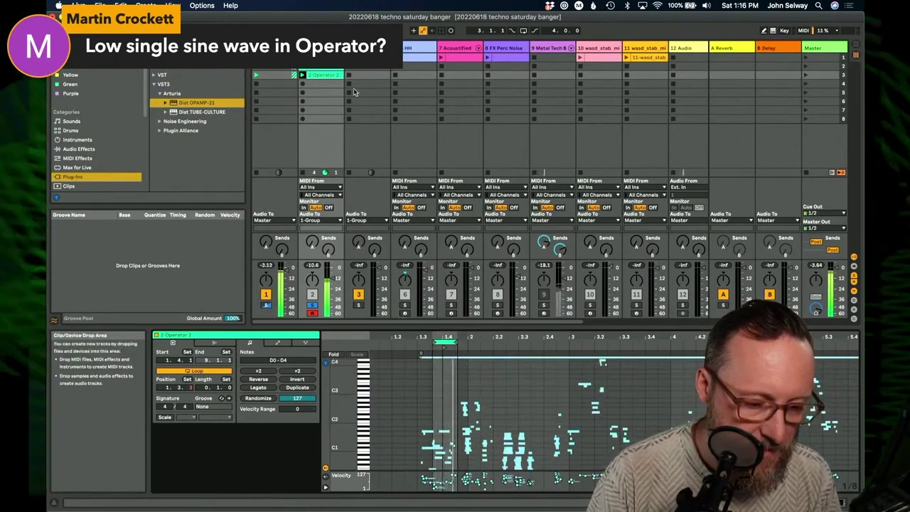
left_click(312, 304)
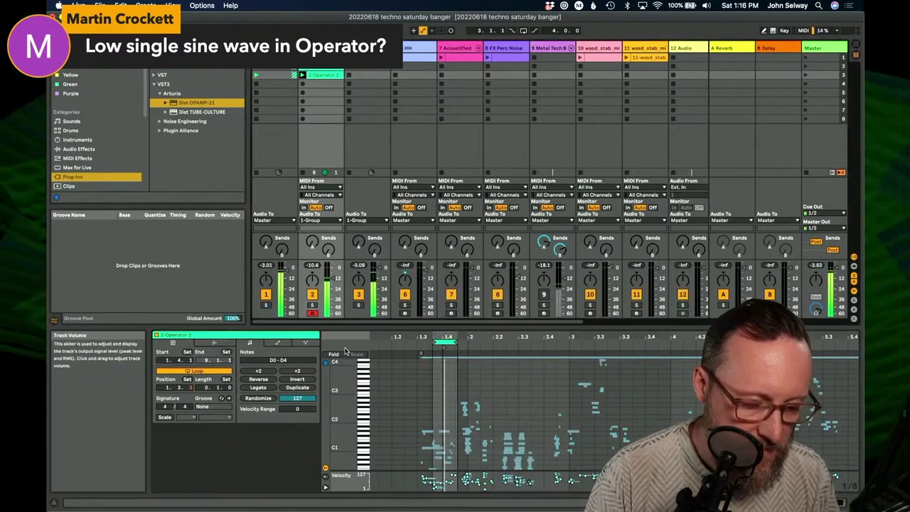
- Move the recorded clip's start marker to 1.4.2 and set its loop length to 0.2.0
left_click_drag(446, 337, 572, 337)
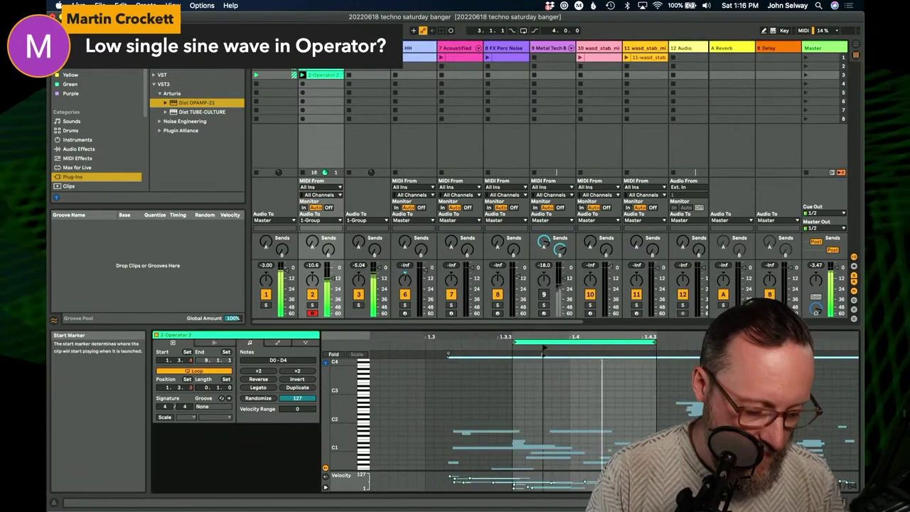
left_click_drag(543, 350, 614, 354)
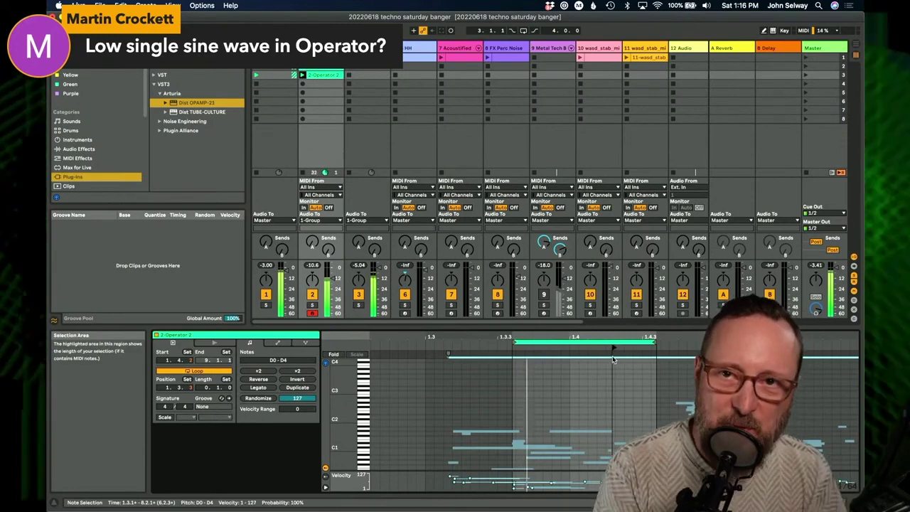
left_click_drag(613, 337, 511, 318)
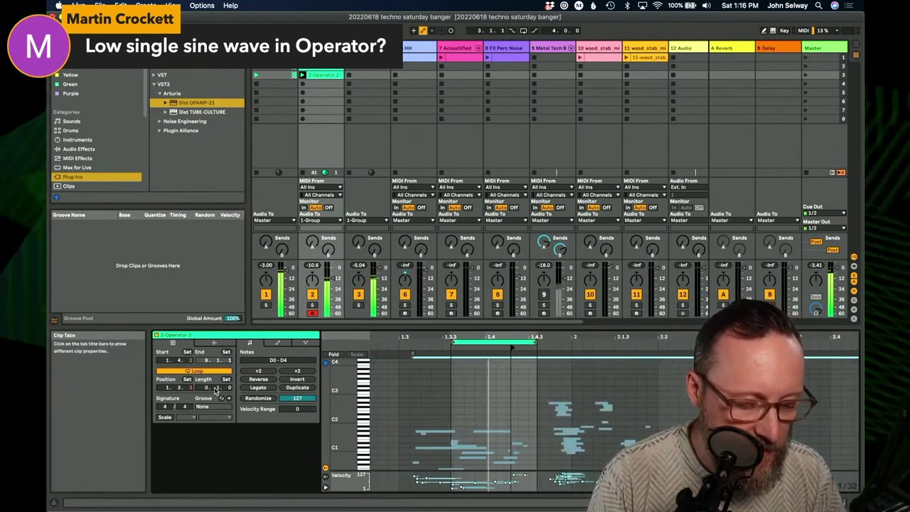
left_click_drag(218, 388, 217, 379)
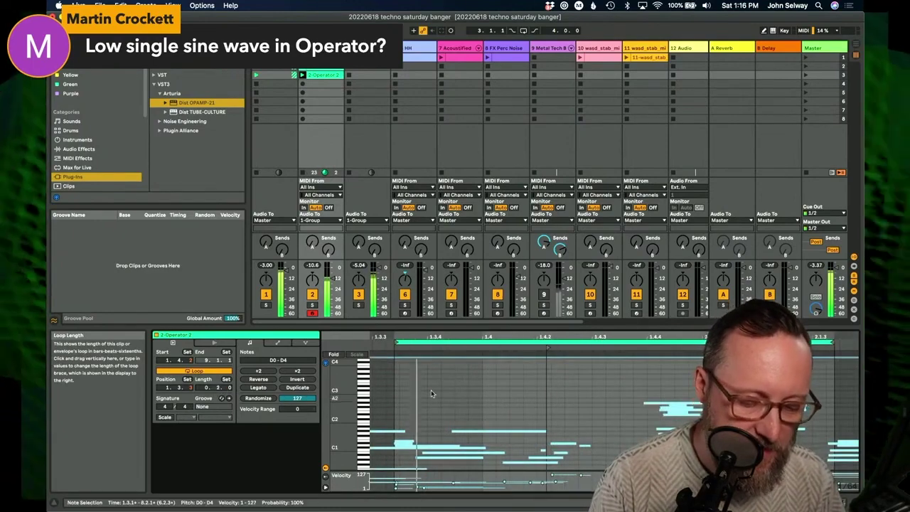
left_click_drag(491, 337, 473, 313)
scroll(518, 390, "down", 3)
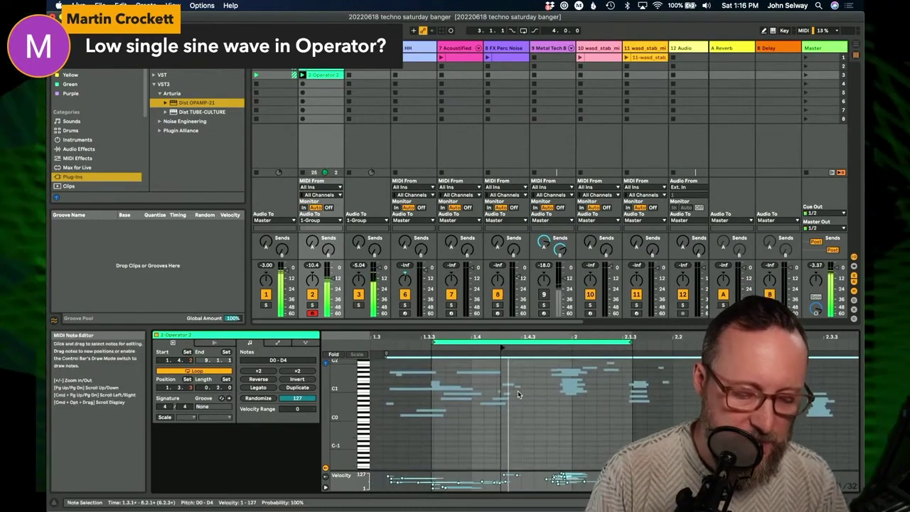
scroll(517, 391, "up", 2)
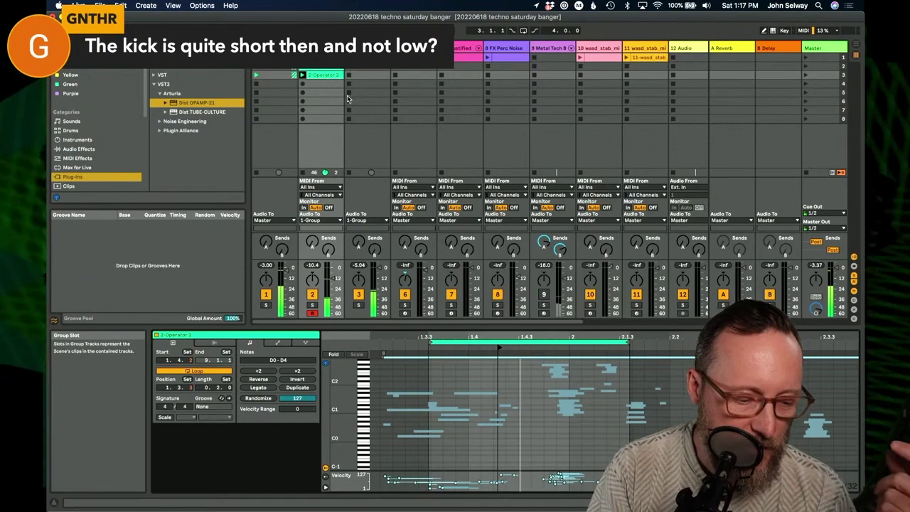
- Unfold and solo group 3, and audition its tracks 4 and 5 separately by muting one at a time
left_click(384, 47)
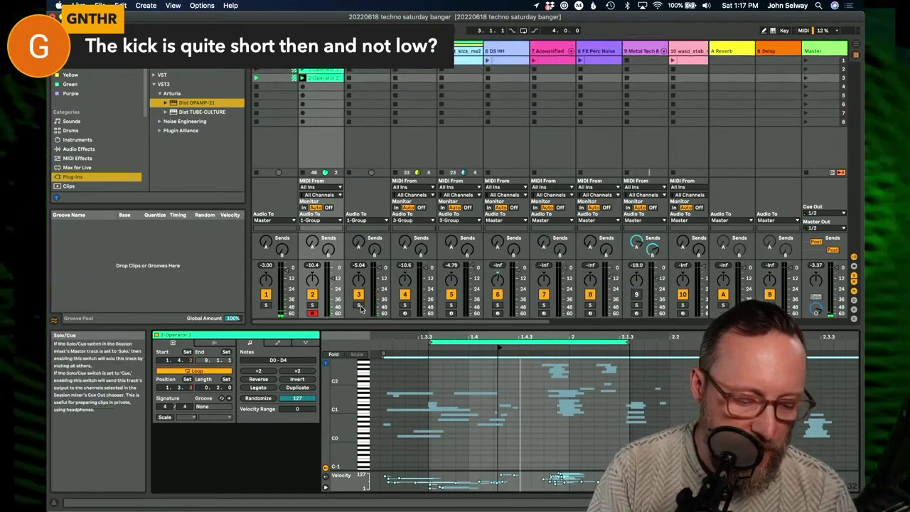
left_click(359, 305)
left_click(451, 295)
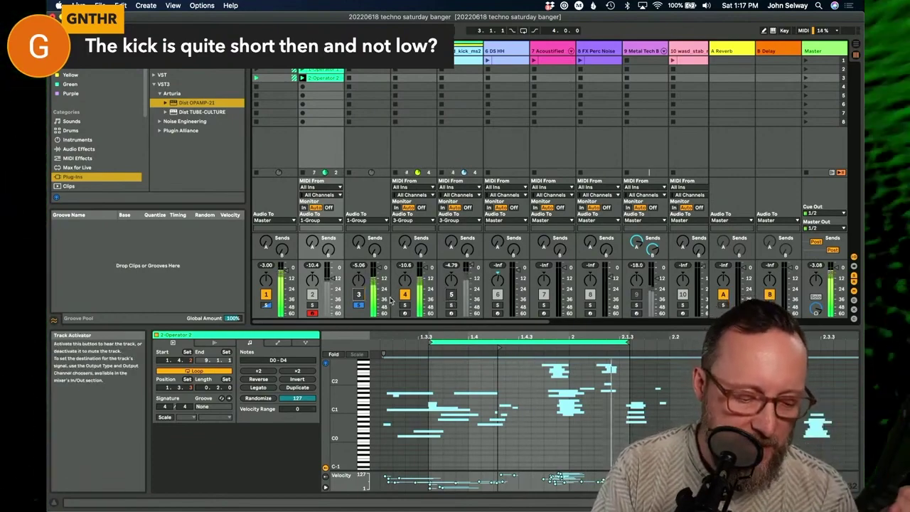
left_click(451, 295)
left_click(405, 295)
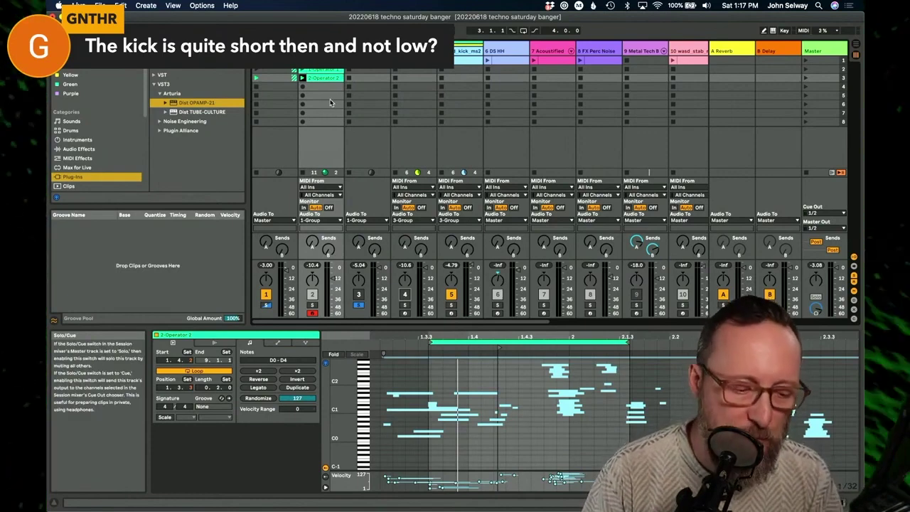
- Play the Operator clip in scene 2 with the Operator track soloed and kick track 4 reactivated
left_click(302, 69)
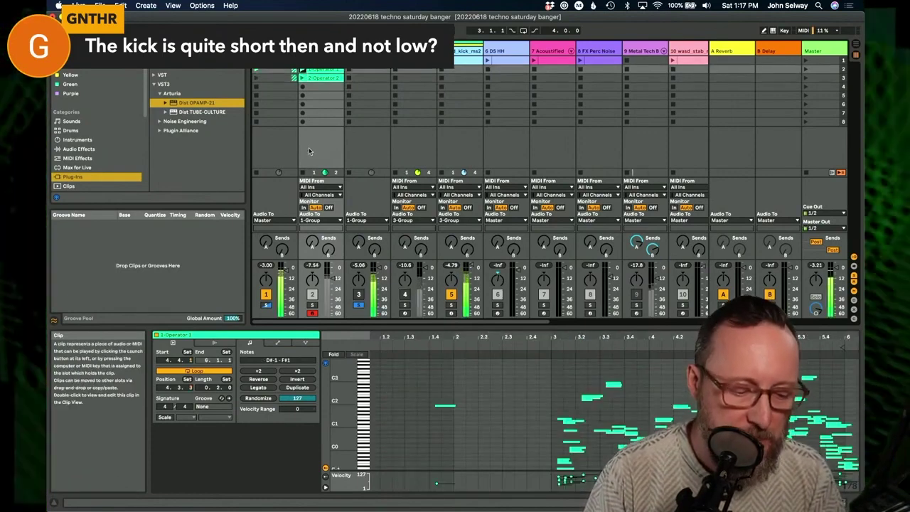
left_click(312, 305)
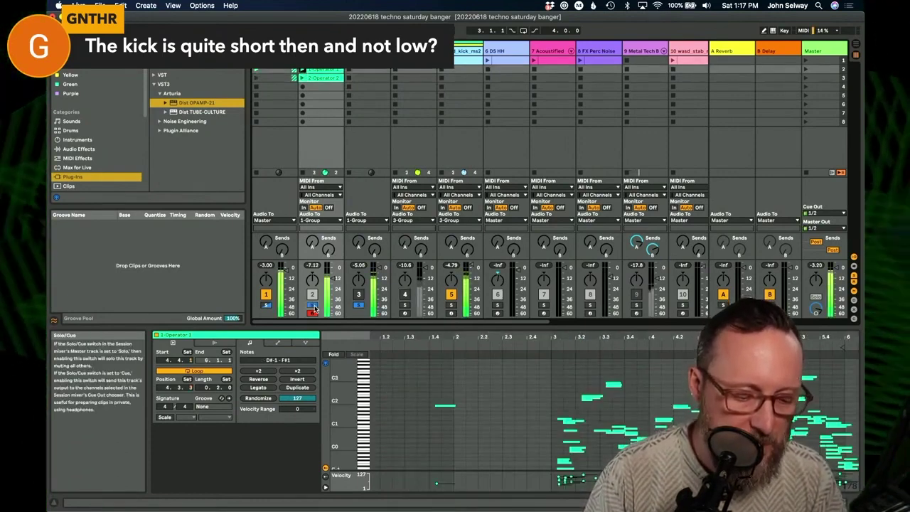
left_click(404, 295)
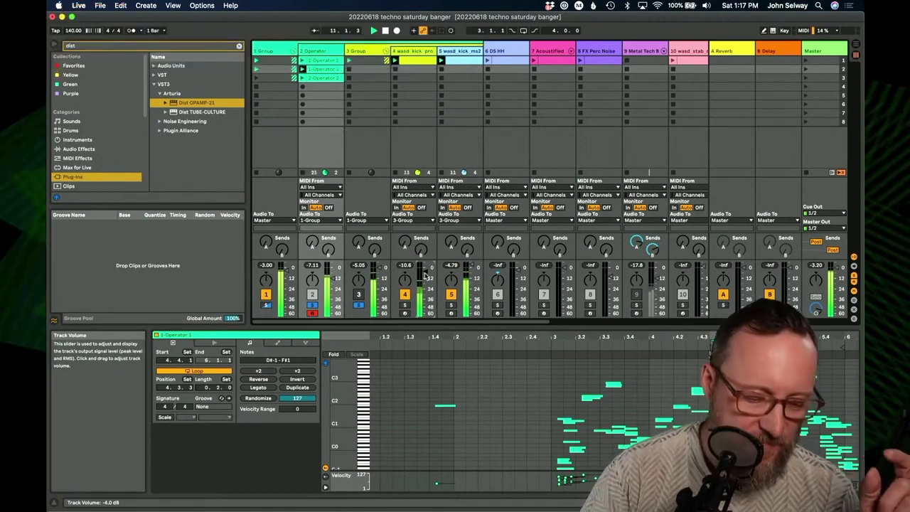
- Launch the 2-Operator 2 clip and transpose its notes between 1.4.3 and 2.1.2 down to the range G-1–E1
left_click(302, 79)
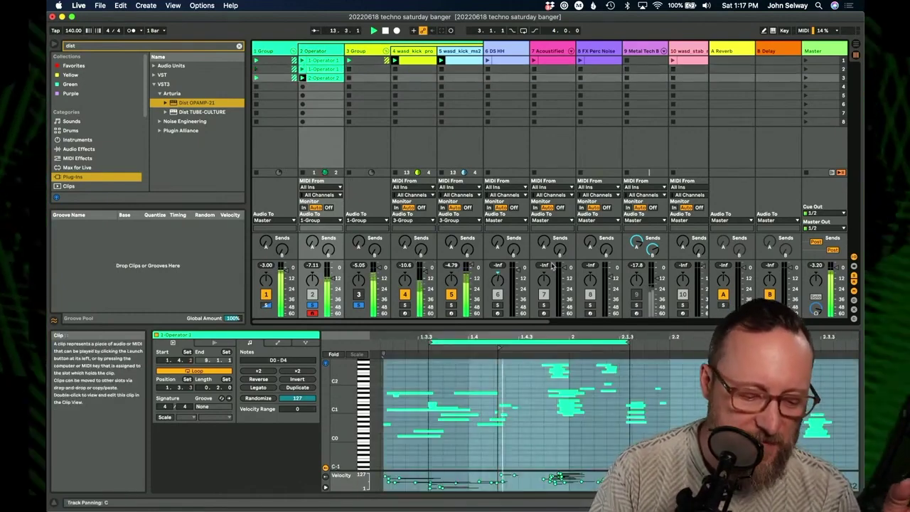
left_click_drag(530, 360, 625, 444)
key("Down")
key("Down")
key("Down")
key("Down")
key("Down")
key("Down")
key("Down")
key("Down")
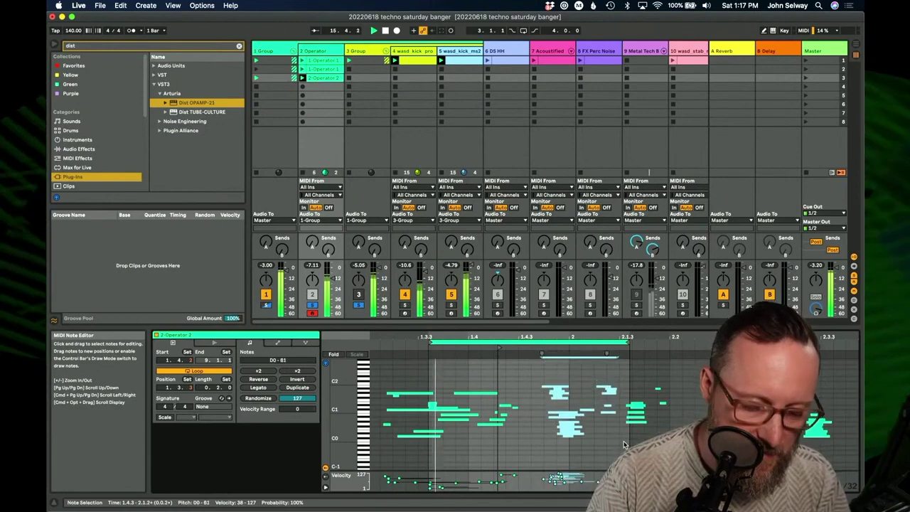
key("Down")
key("Down")
key("Down")
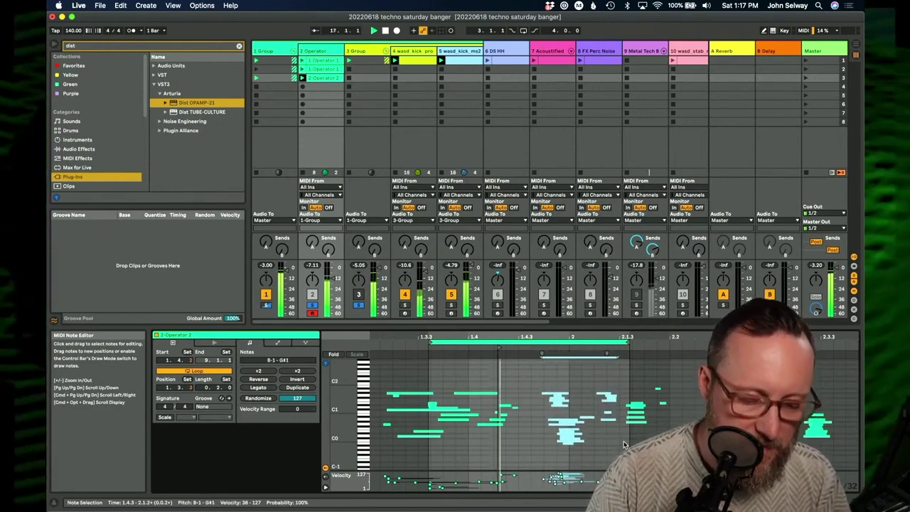
key("Down")
key("Down")
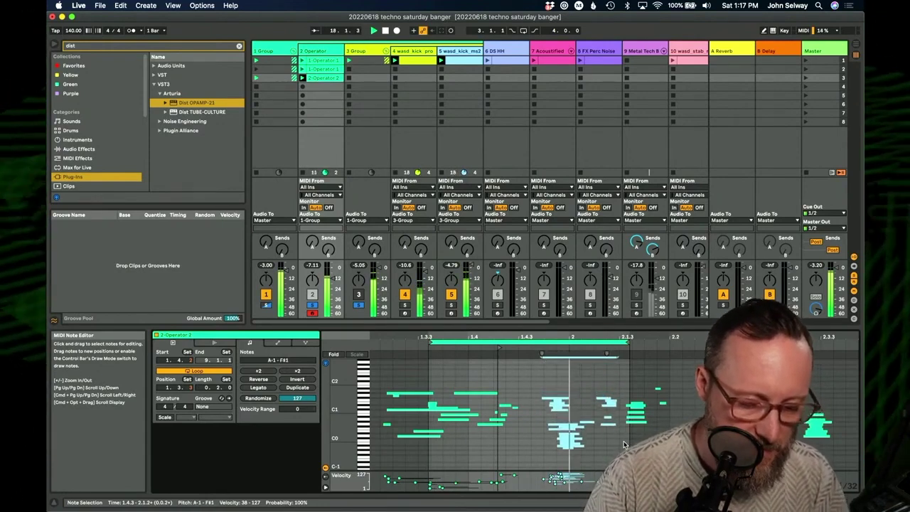
key("Down")
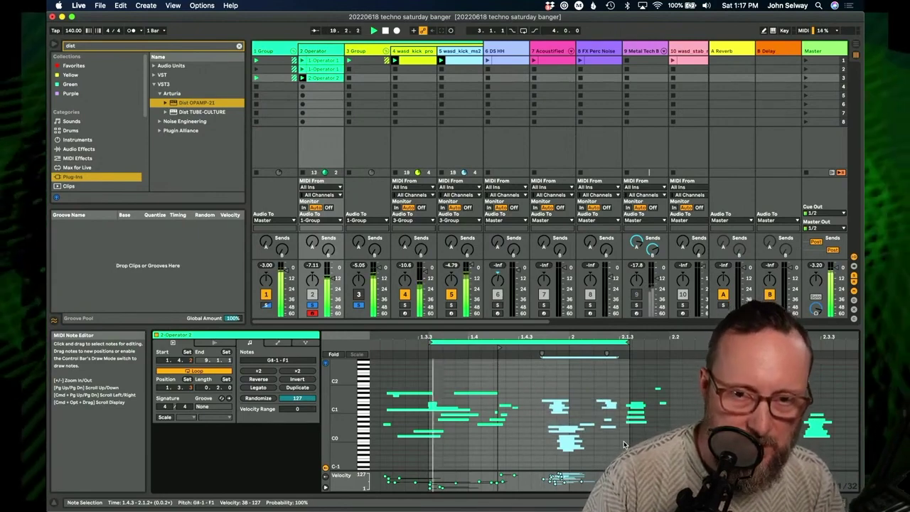
key("Down")
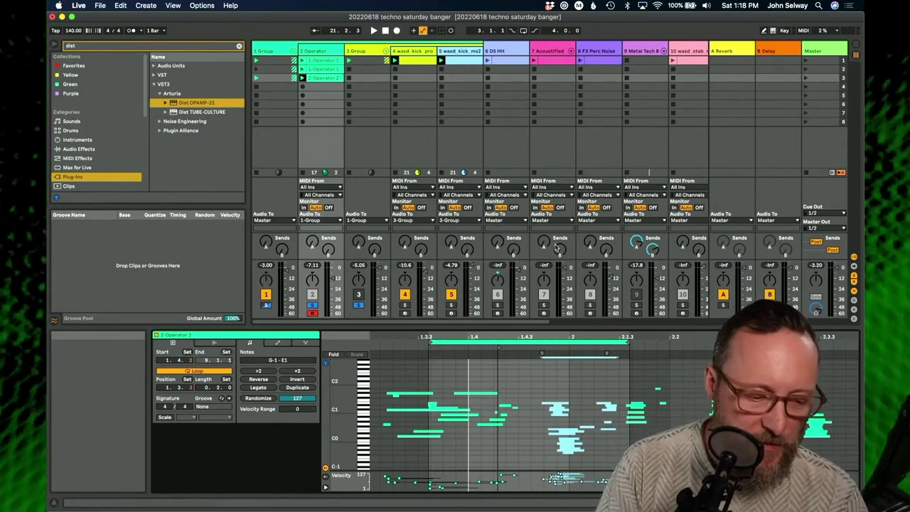
- Show the devices of group 1 and compare the sound with Drum Buss bypassed and active
left_click(275, 51)
double_click(275, 51)
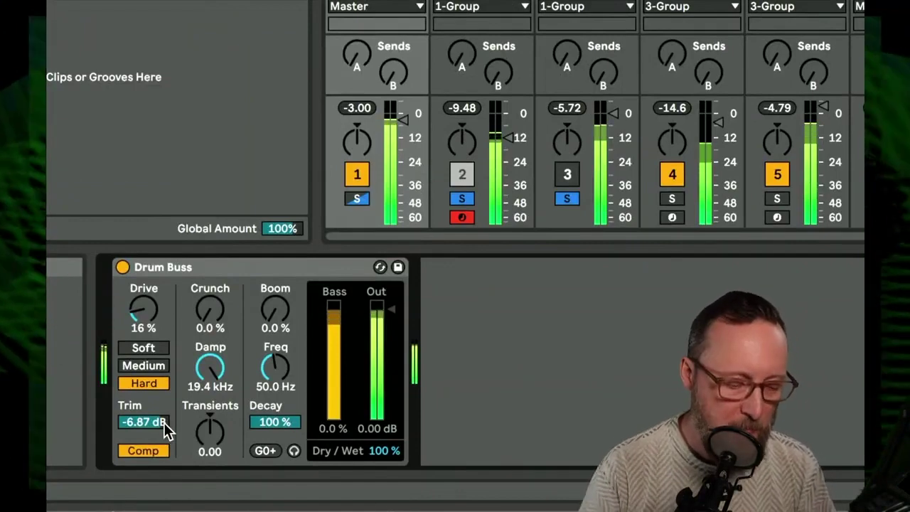
left_click(122, 267)
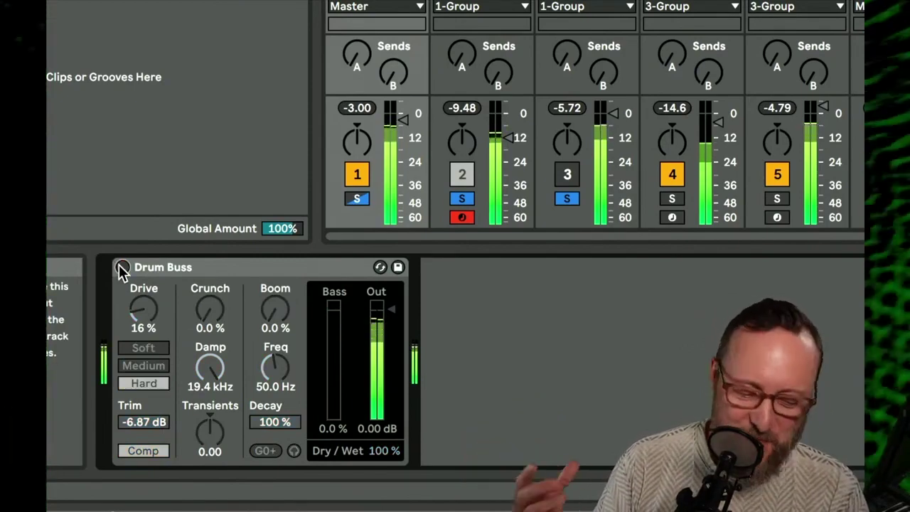
left_click(122, 268)
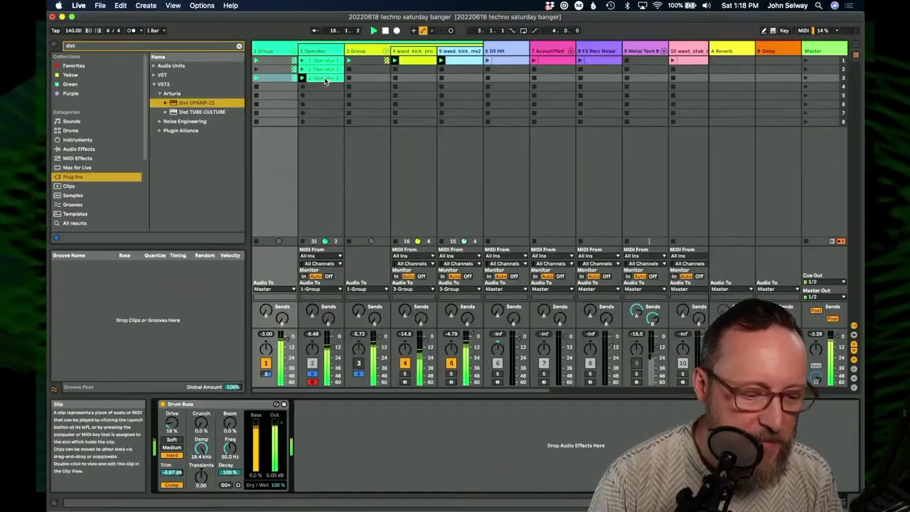
- Reopen the 2-Operator 2 clip and shorten its loop from about 2.2.2 to a length of 0.1.0
double_click(324, 78)
left_click_drag(505, 333, 650, 365)
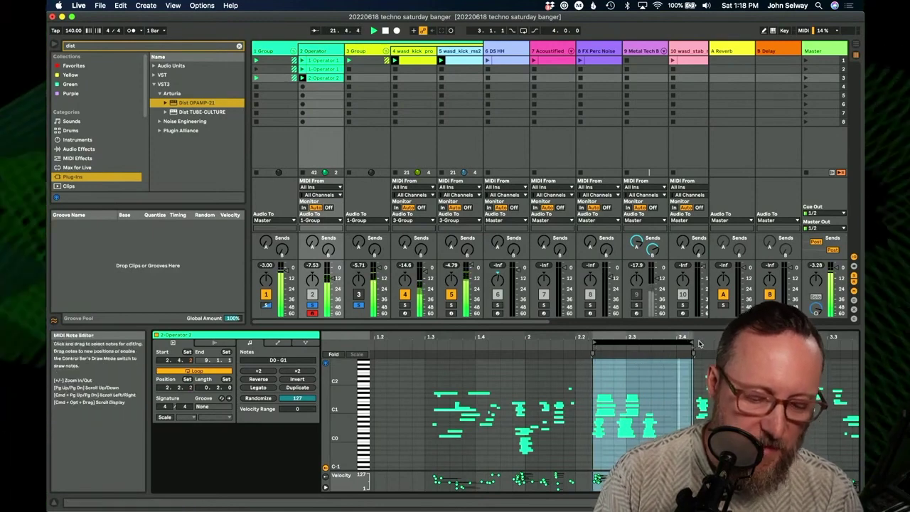
left_click_drag(694, 347, 625, 347)
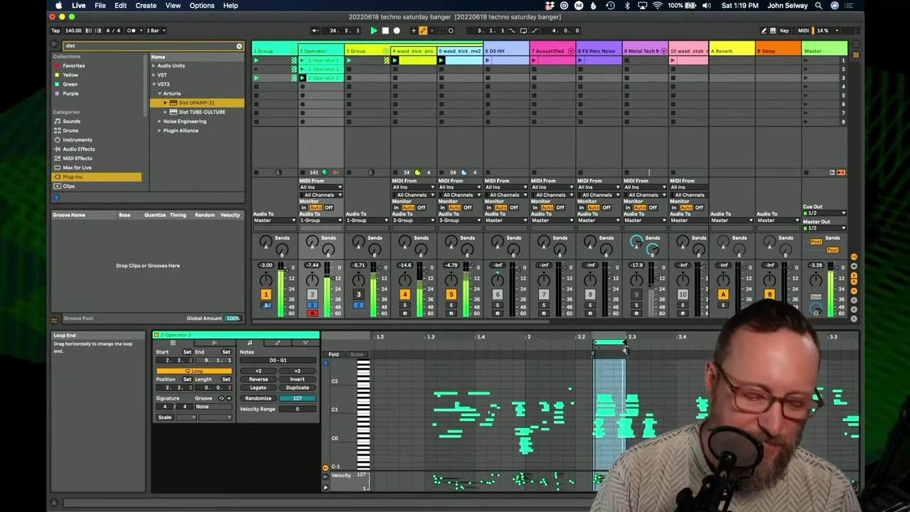
left_click_drag(622, 337, 621, 370)
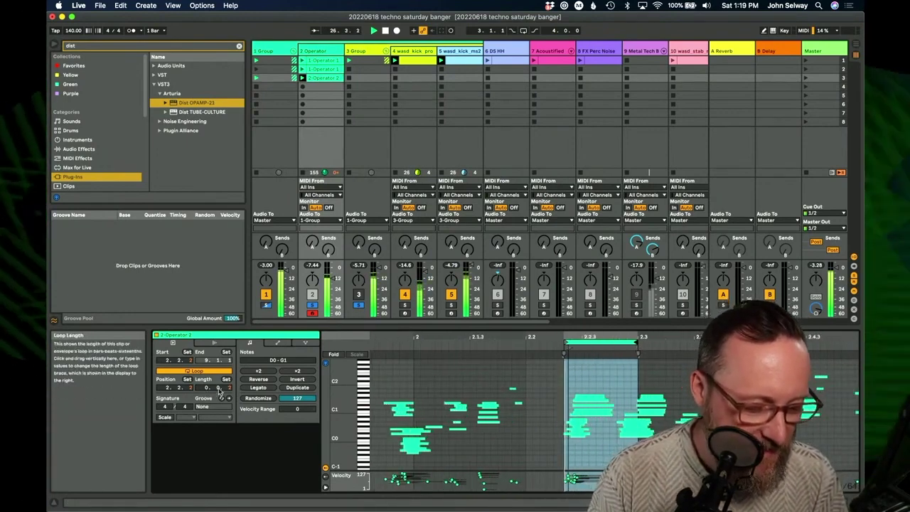
left_click_drag(218, 389, 219, 381)
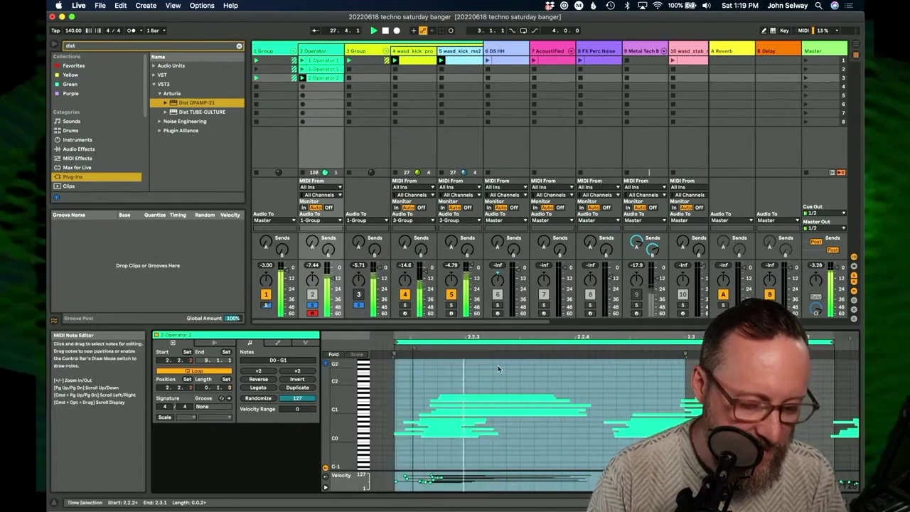
- Try several start marker positions within the 2-Operator 2 clip's loop and settle slightly past 2.2.3
left_click_drag(534, 337, 535, 304)
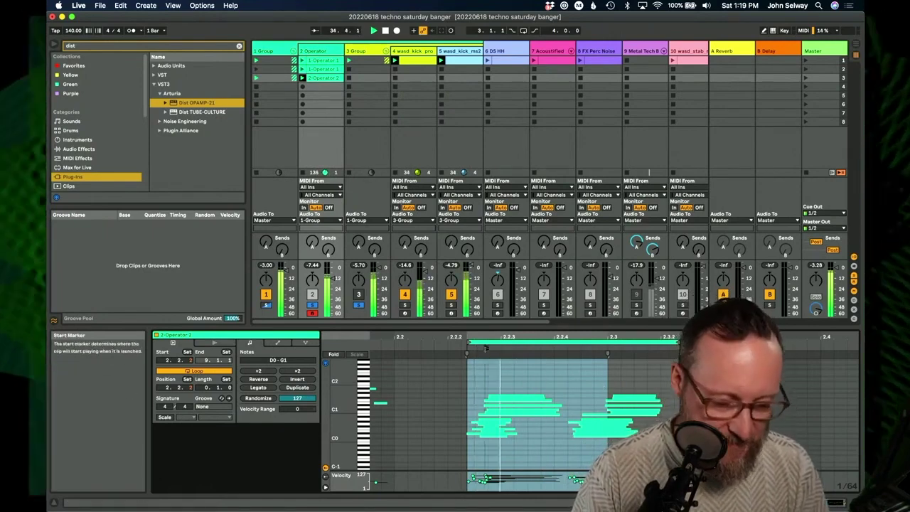
left_click_drag(489, 349, 481, 350)
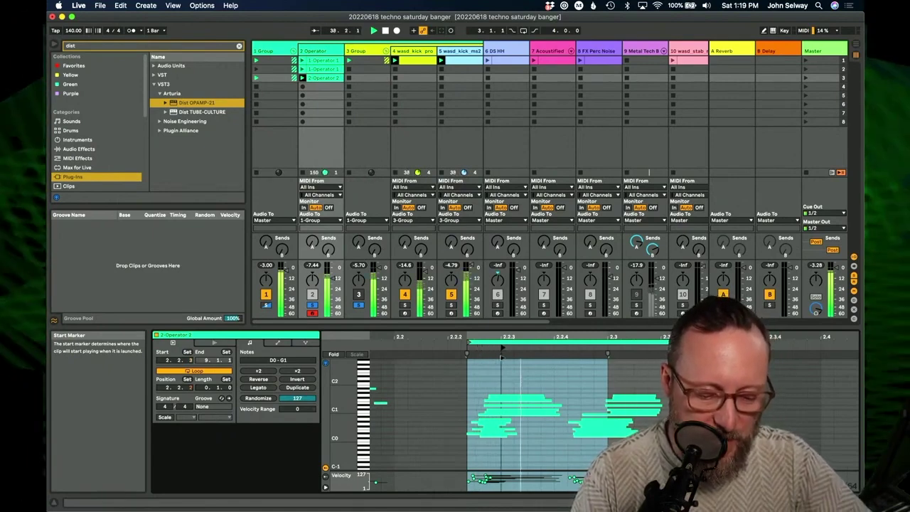
left_click_drag(522, 361, 603, 369)
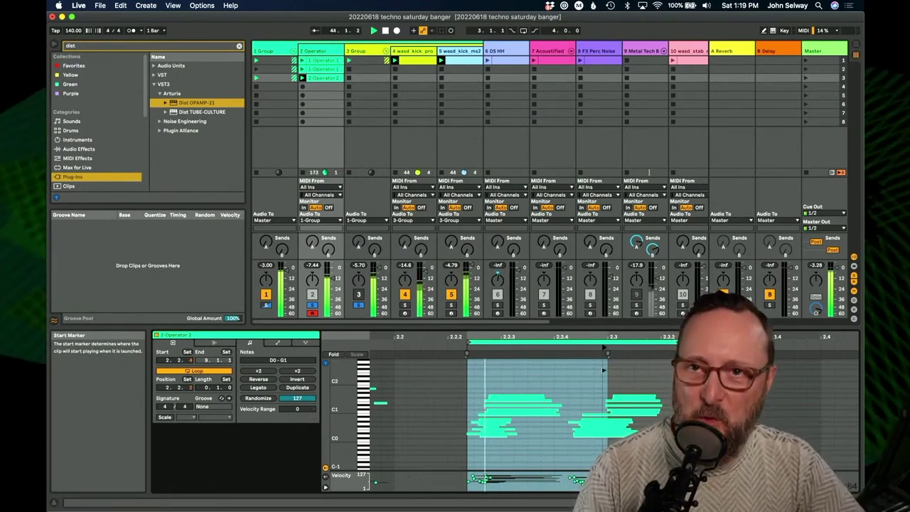
mouse_move(603, 370)
left_mouse_down()
mouse_move(511, 386)
mouse_move(531, 390)
left_mouse_up()
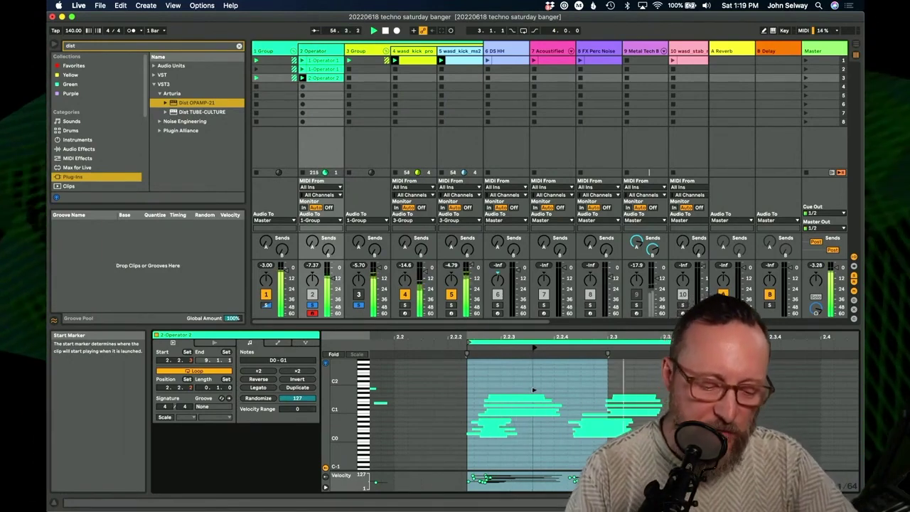
left_click_drag(531, 390, 535, 391)
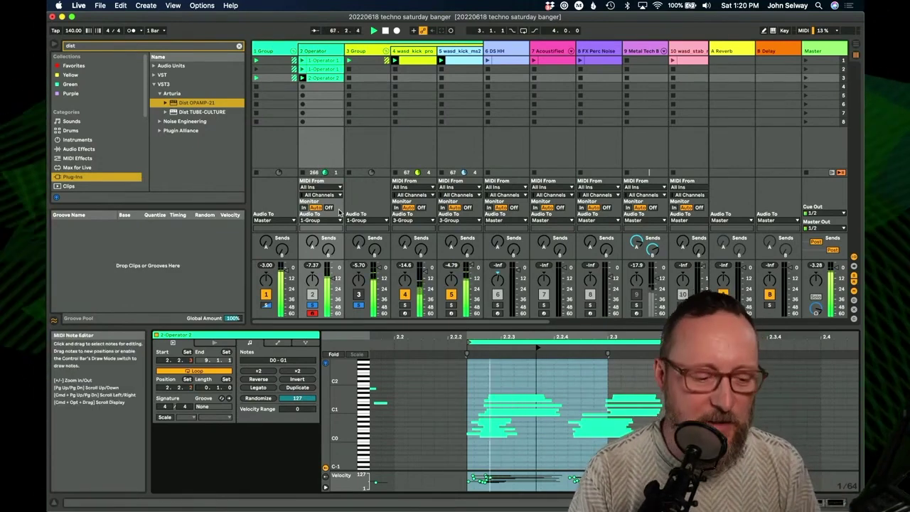
- Launch the Operator clip in scene 2 again in place of the 2-Operator 2 clip
left_click(303, 69)
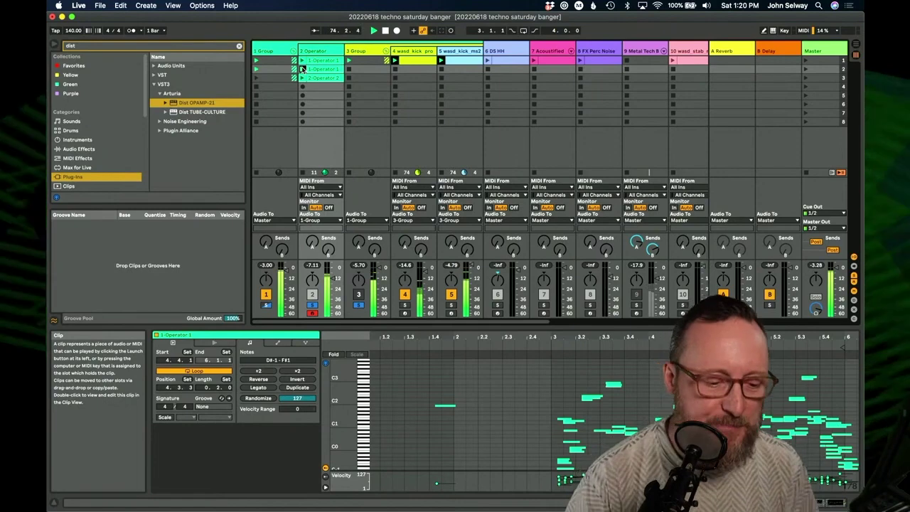
left_click(301, 68)
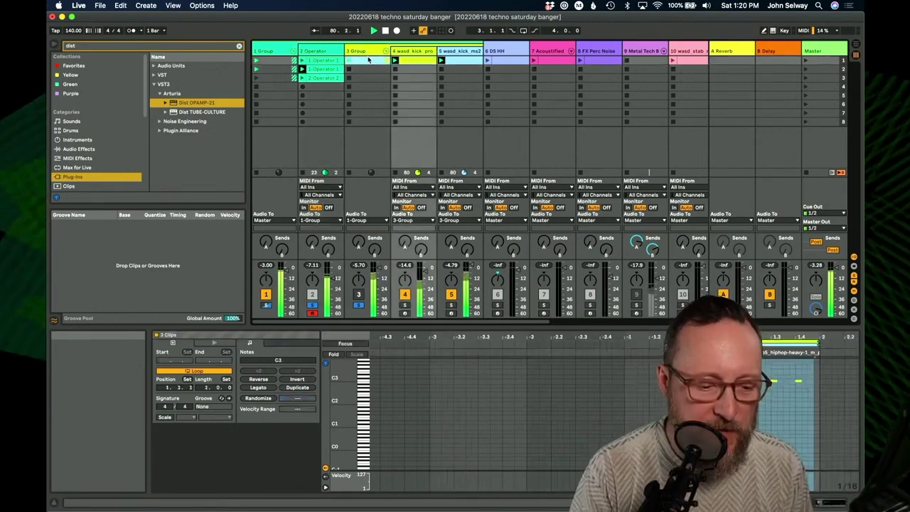
- Show group 3's devices, lower EQ Eight's first low-cut band to about 30 Hz, and bypass EQ Eight
left_click(367, 53)
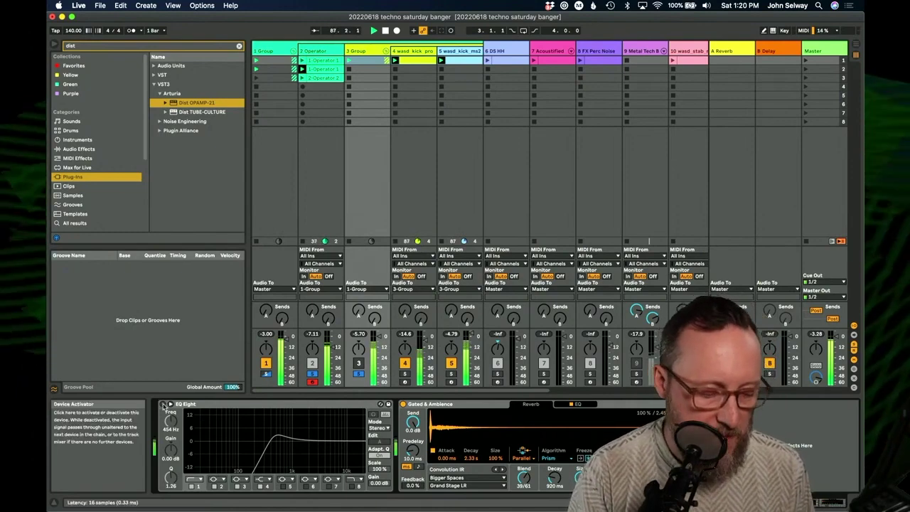
left_click_drag(274, 441, 209, 441)
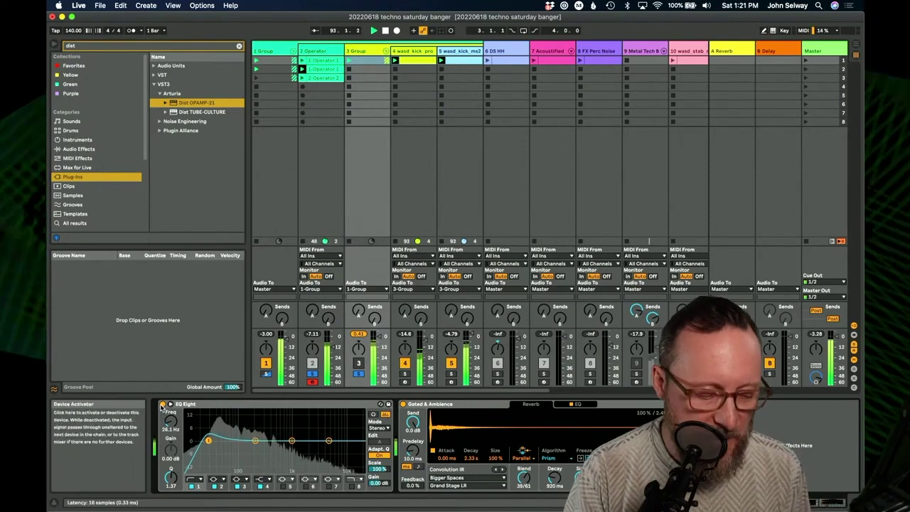
left_click(162, 405)
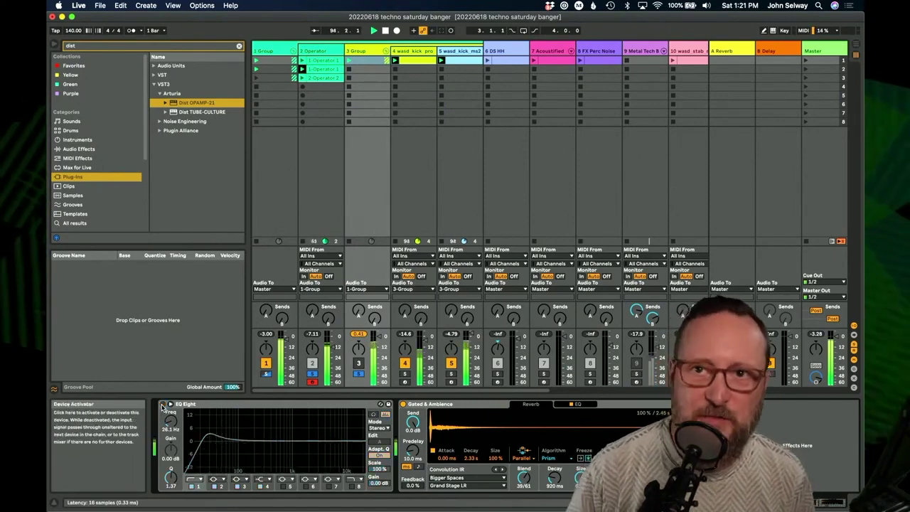